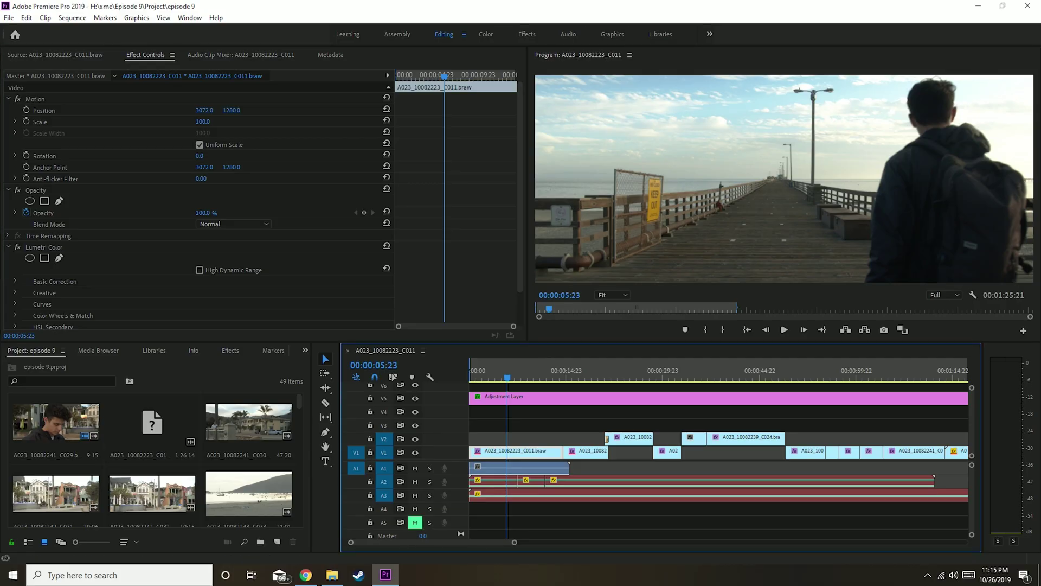
# Step: Set the pier clip's Master Blackmagic RAW Decode Using option to Clip
pyautogui.hotkey('shift', '5')
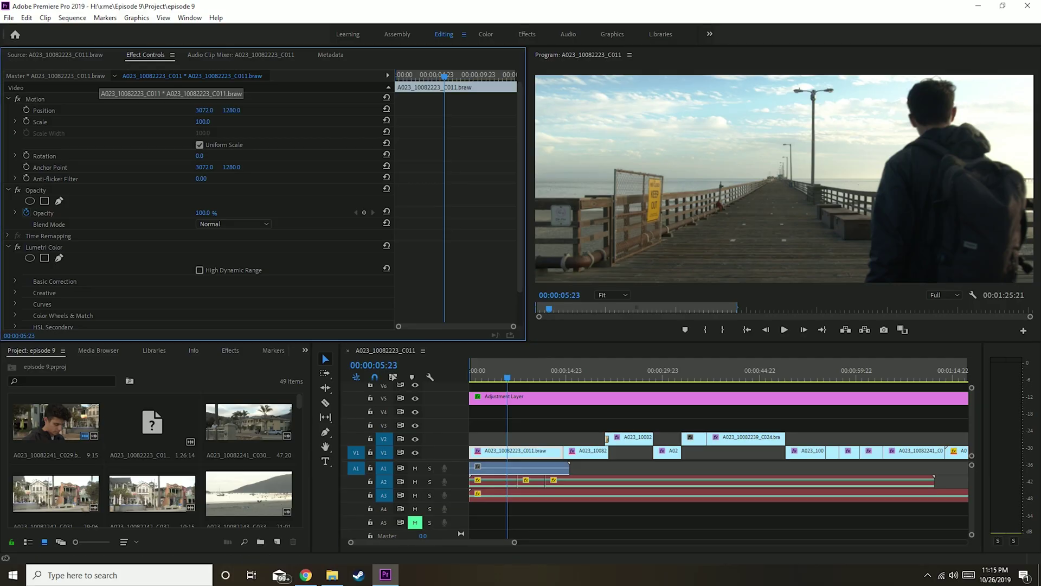
pyautogui.click(55, 76)
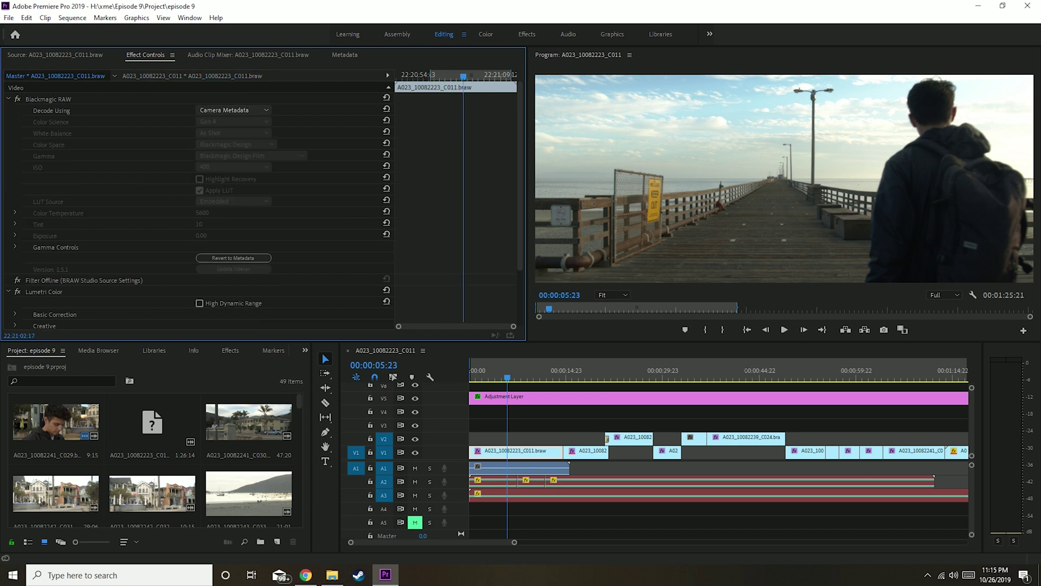
pyautogui.click(233, 110)
pyautogui.click(233, 122)
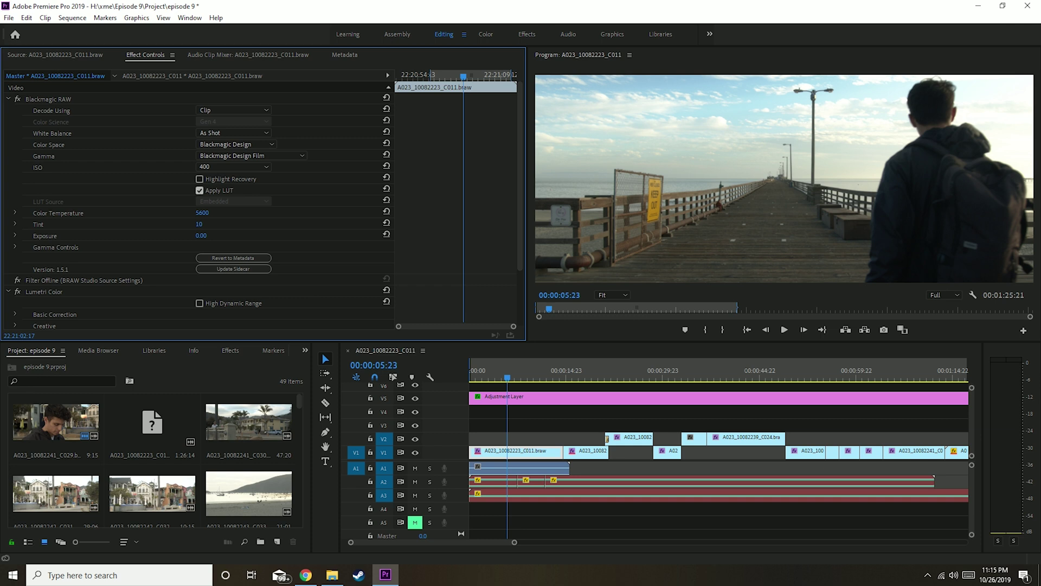
pyautogui.click(108, 156)
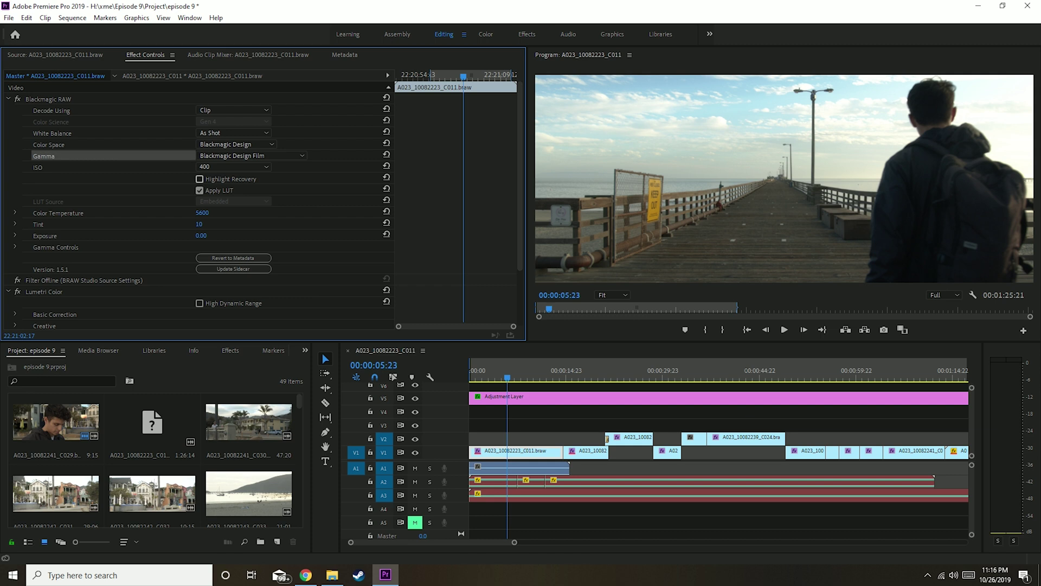
# Step: Toggle Apply LUT off and on twice to compare, leaving the LUT applied
pyautogui.click(200, 191)
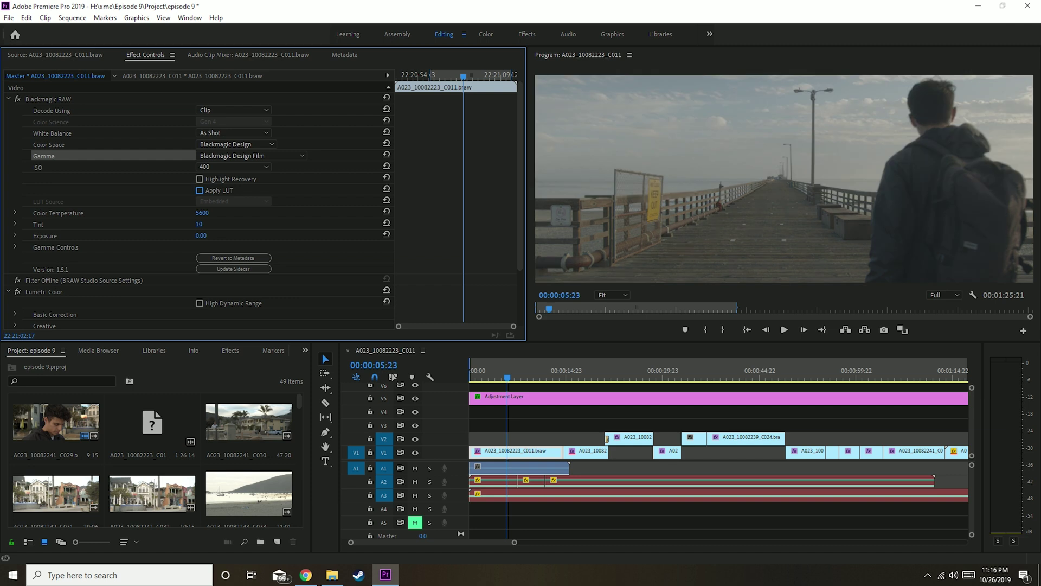
pyautogui.click(200, 191)
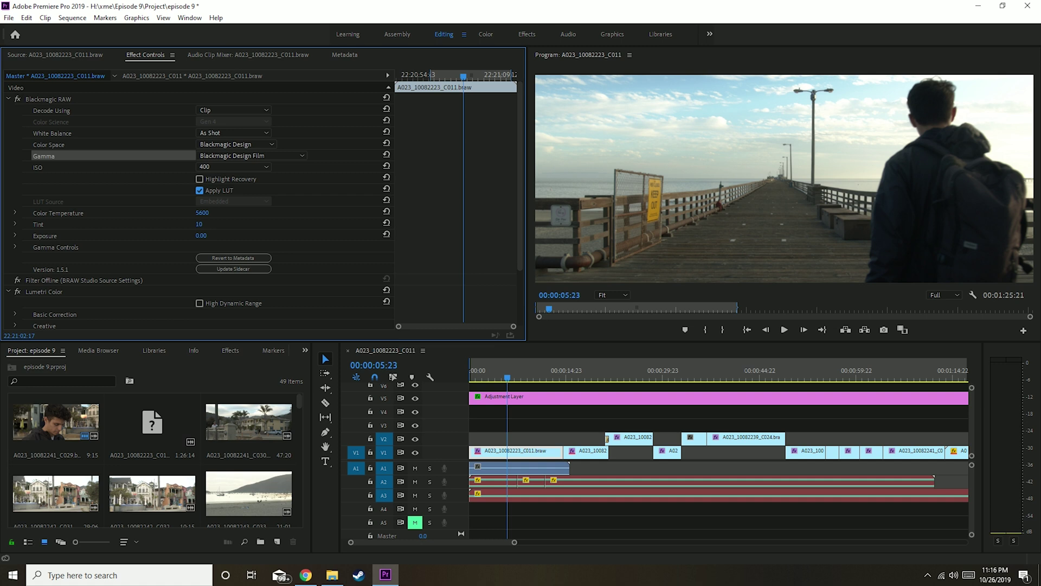
pyautogui.click(200, 190)
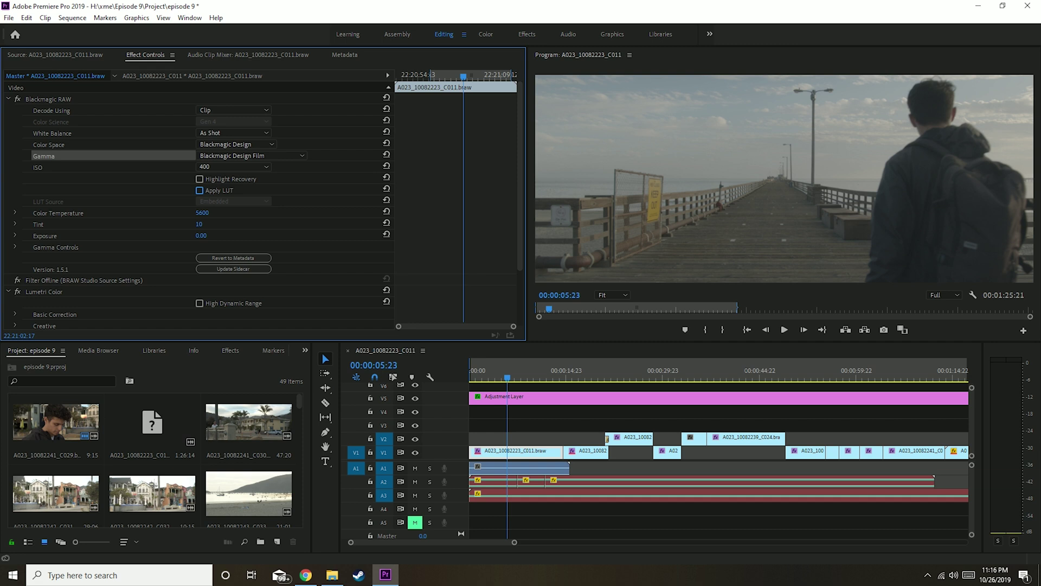
pyautogui.click(200, 190)
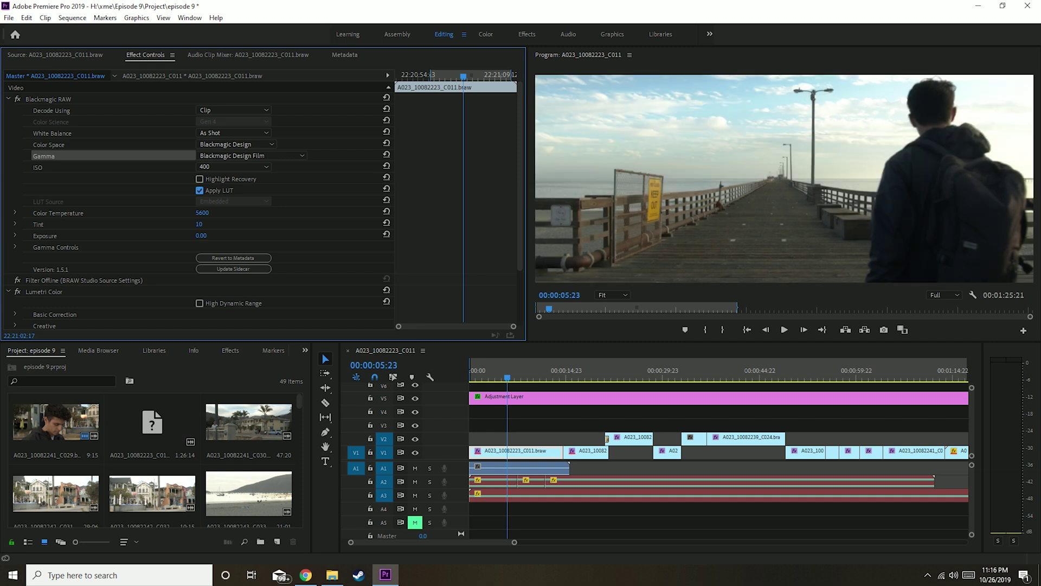
pyautogui.click(15, 212)
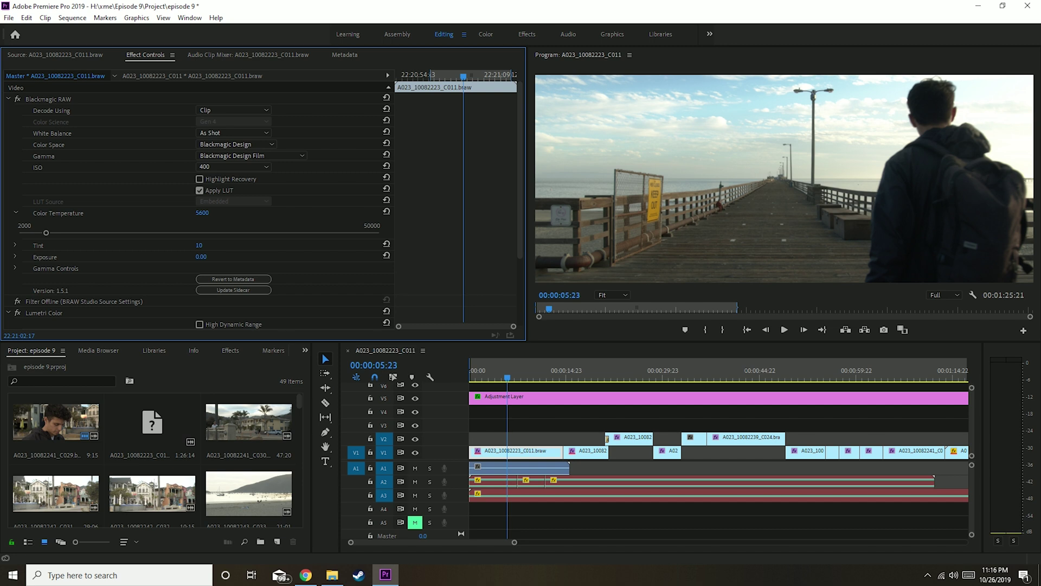
# Step: Collapse Color Temperature and review the Color Space and Gamma lists, keeping Blackmagic Design
pyautogui.click(16, 212)
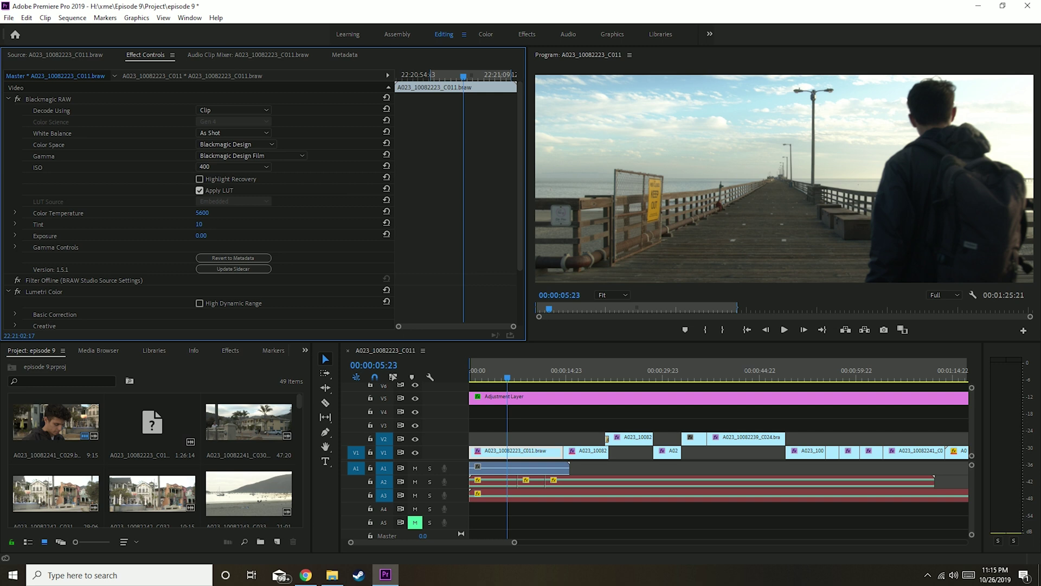
pyautogui.click(236, 144)
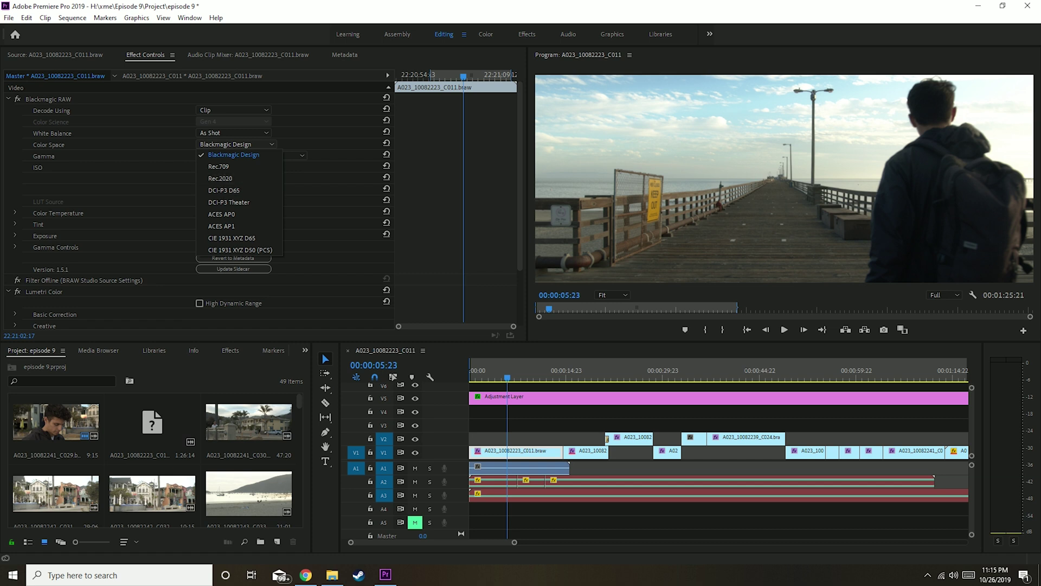
pyautogui.click(234, 155)
pyautogui.click(249, 156)
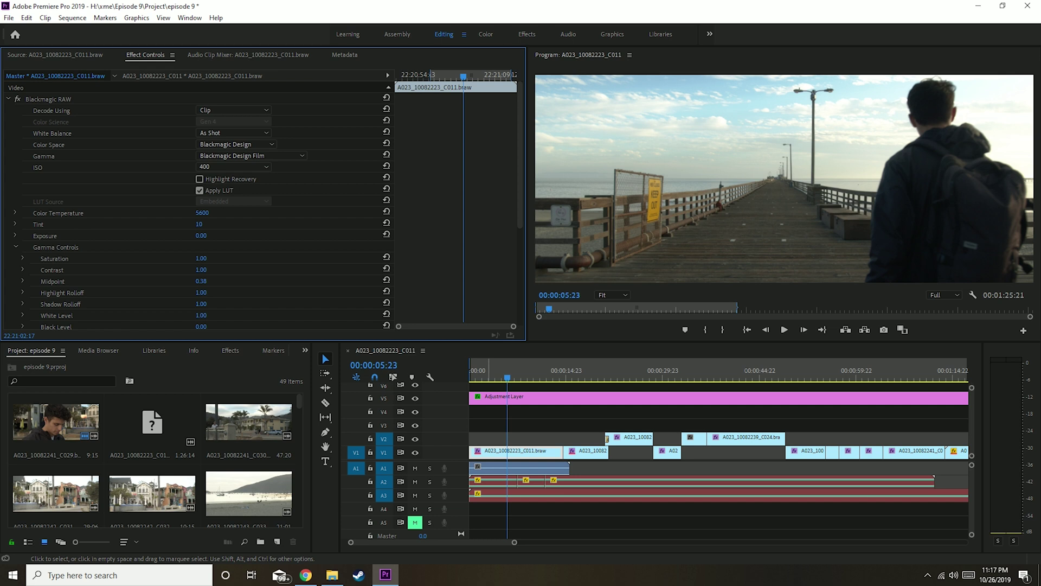
# Step: Split the pier clip and its A2 audio at the playhead with the Razor tool
pyautogui.press('c')
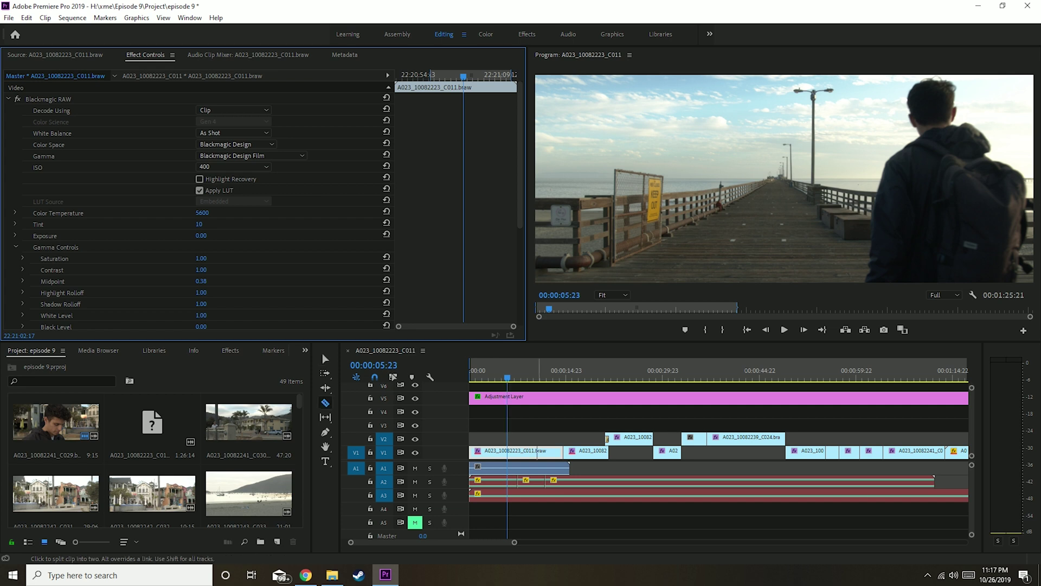
pyautogui.click(518, 480)
pyautogui.click(516, 451)
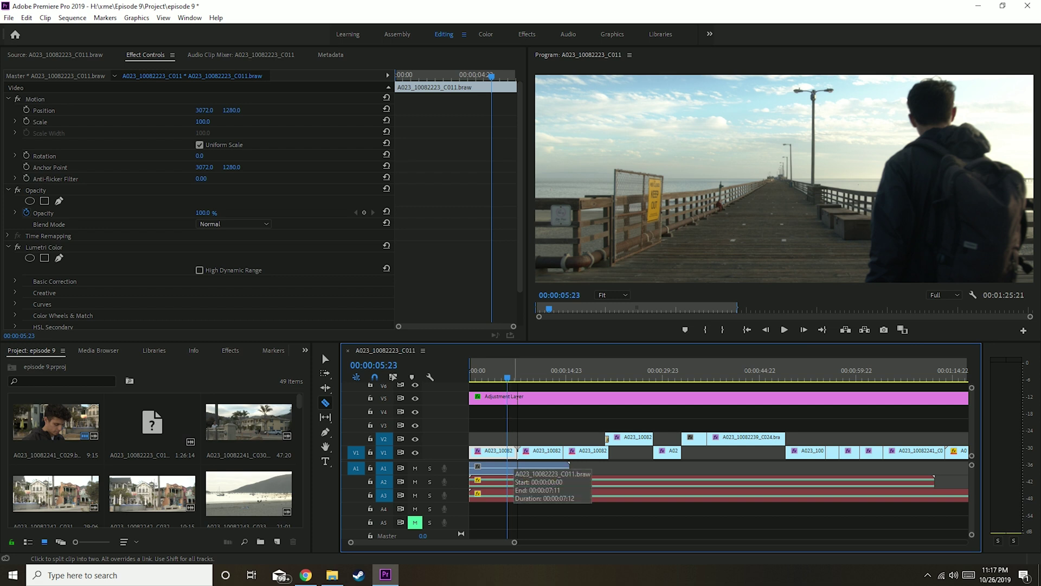
pyautogui.press('v')
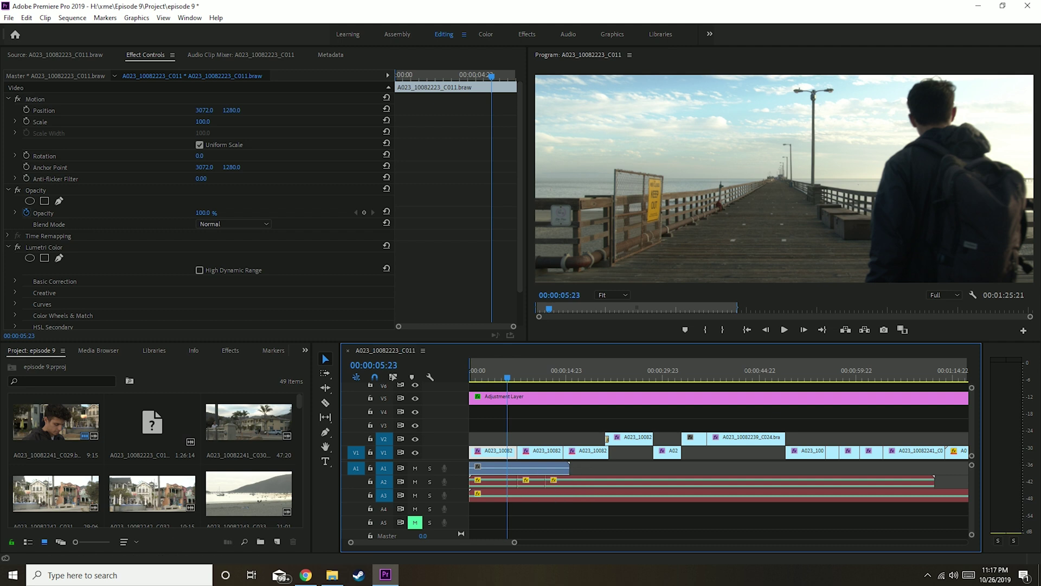
# Step: Try ISO 100 on the first pier section and ISO 500 at 00:00:09:14
pyautogui.click(54, 75)
pyautogui.click(233, 167)
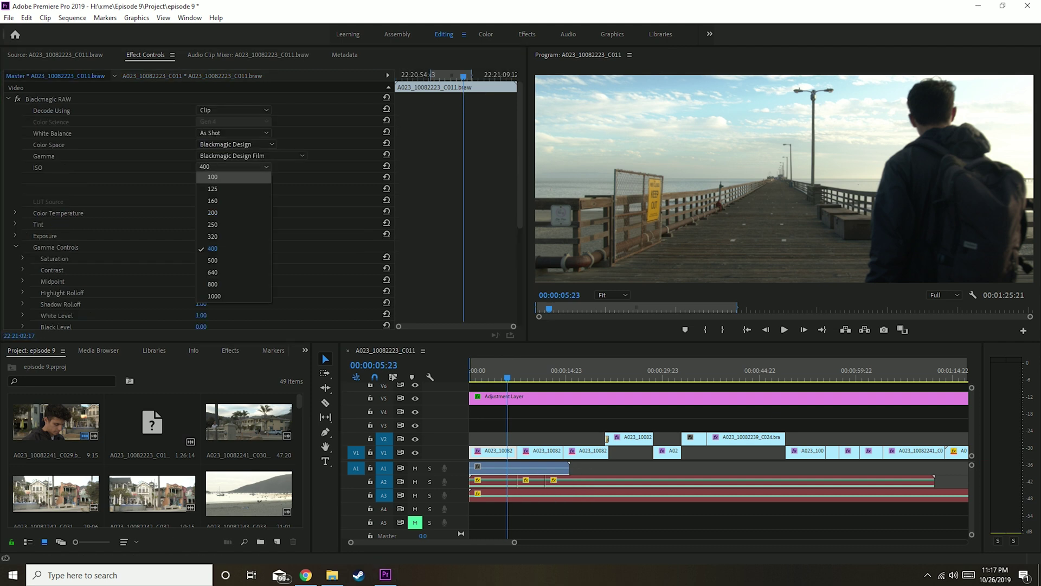
pyautogui.click(217, 177)
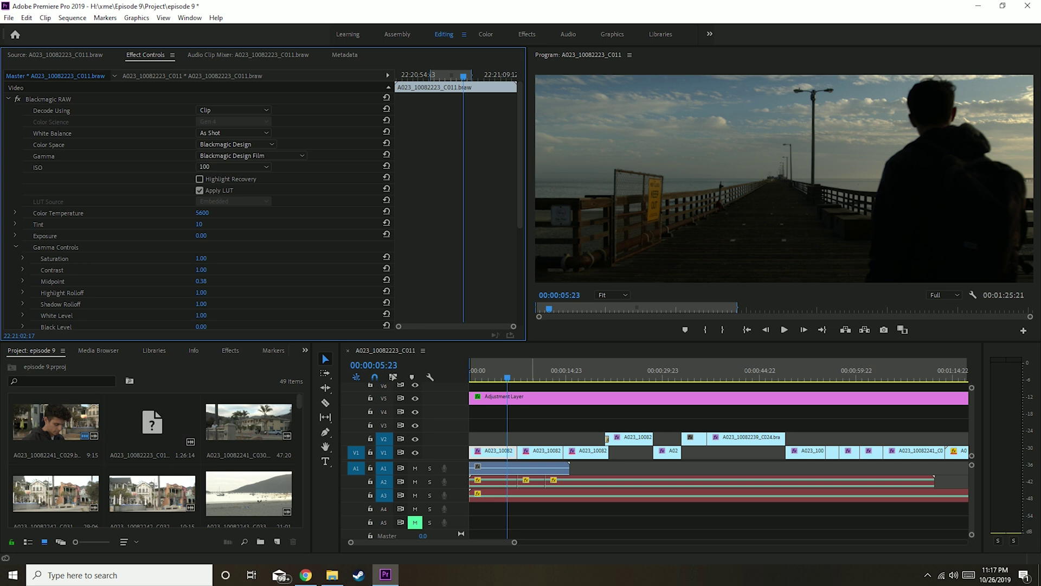
pyautogui.click(531, 373)
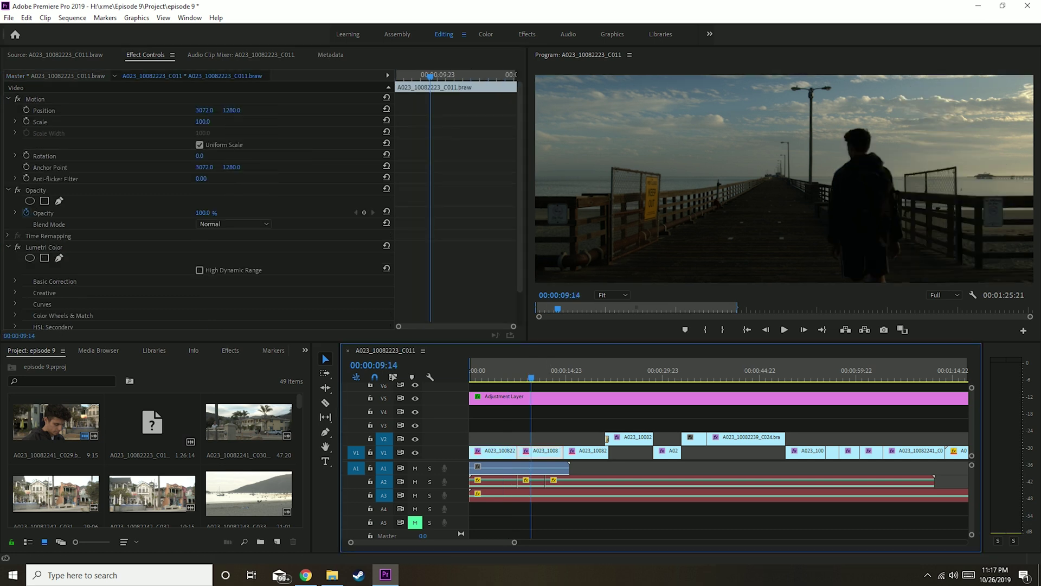
pyautogui.click(54, 75)
pyautogui.click(233, 167)
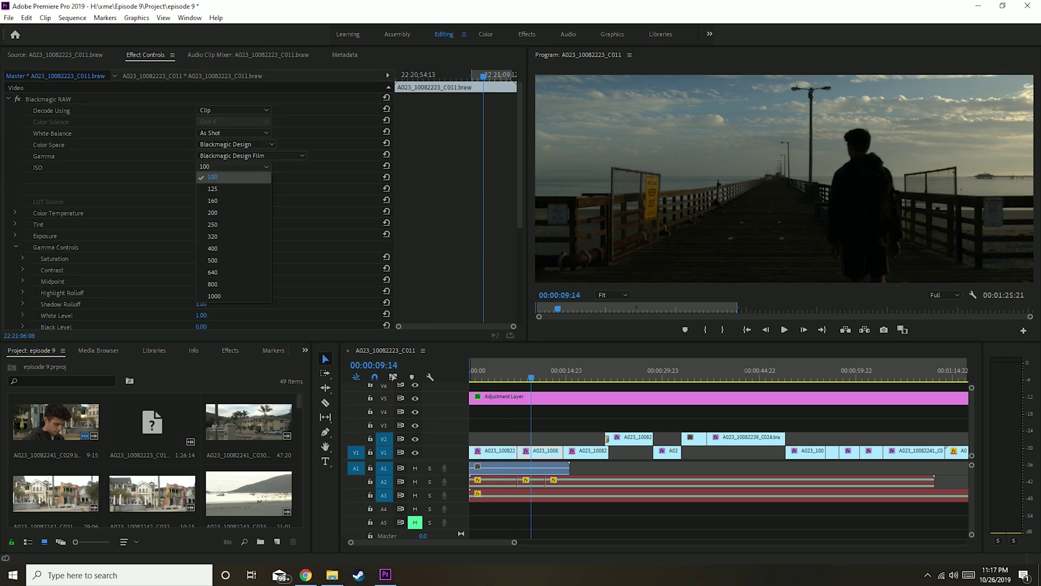
pyautogui.click(213, 260)
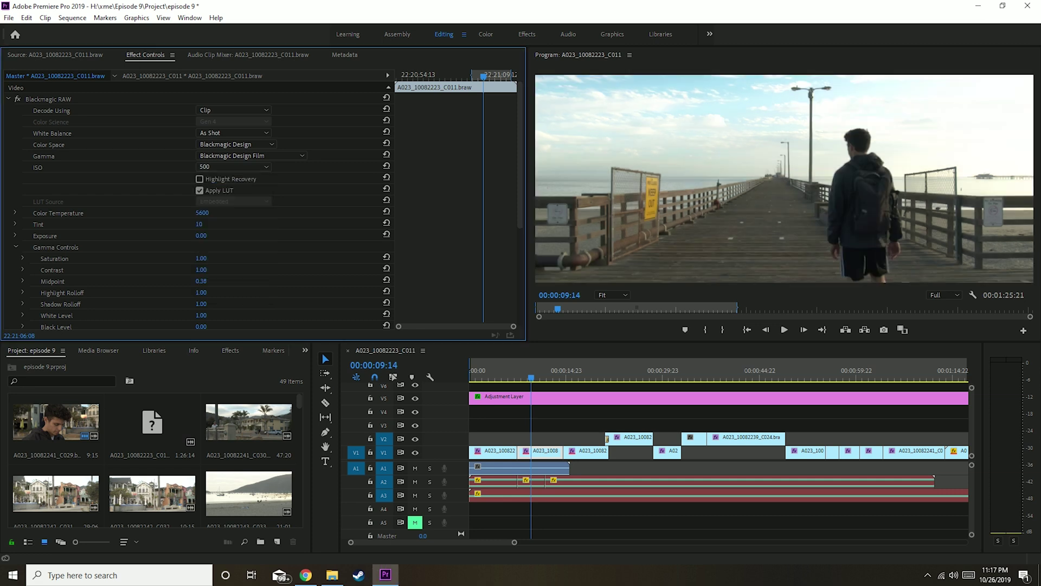
pyautogui.click(192, 75)
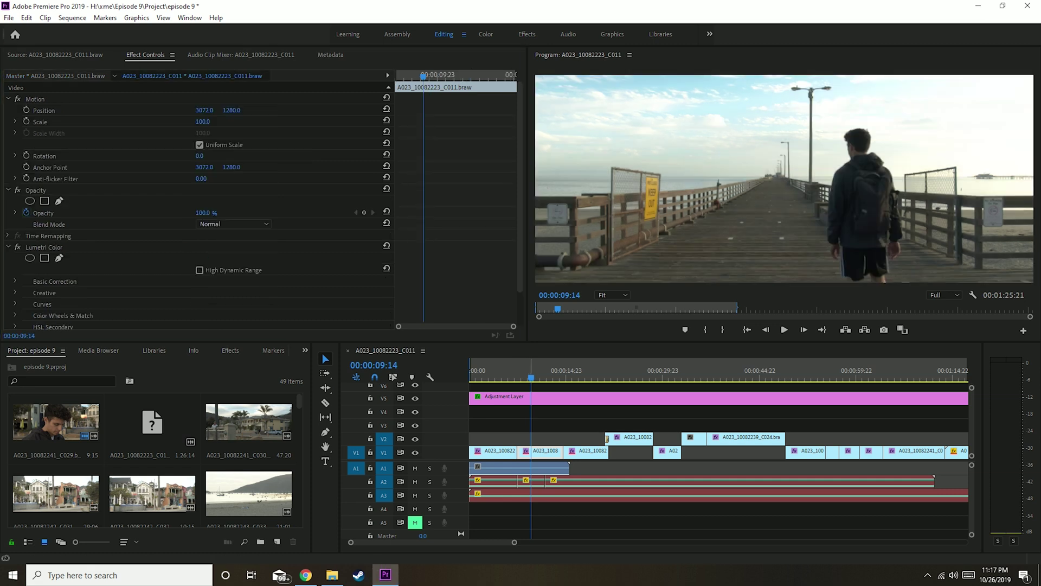
# Step: Replay the pier shot from the start, then set its ISO to 400
pyautogui.click(471, 374)
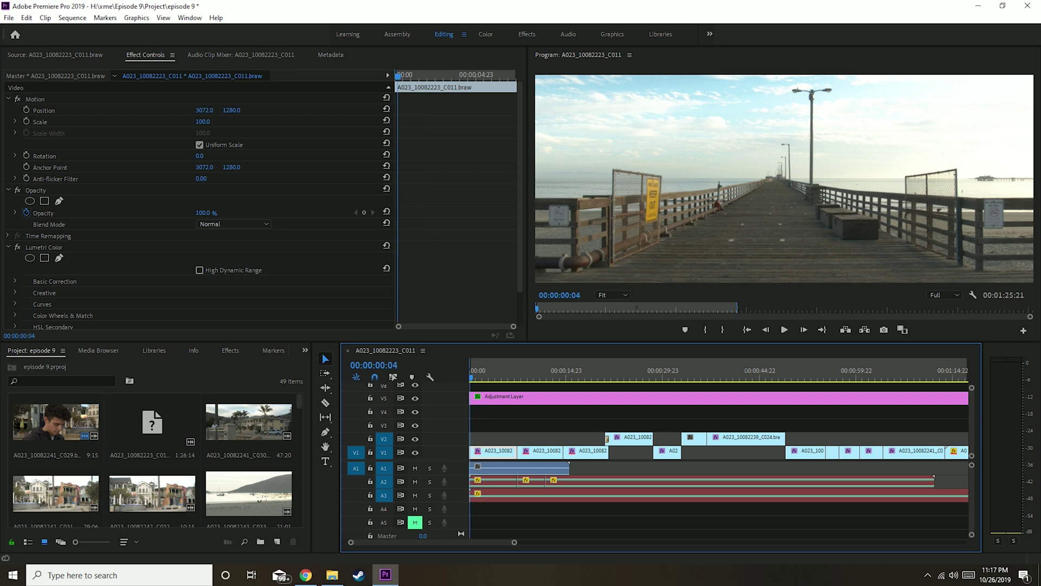
pyautogui.press('space')
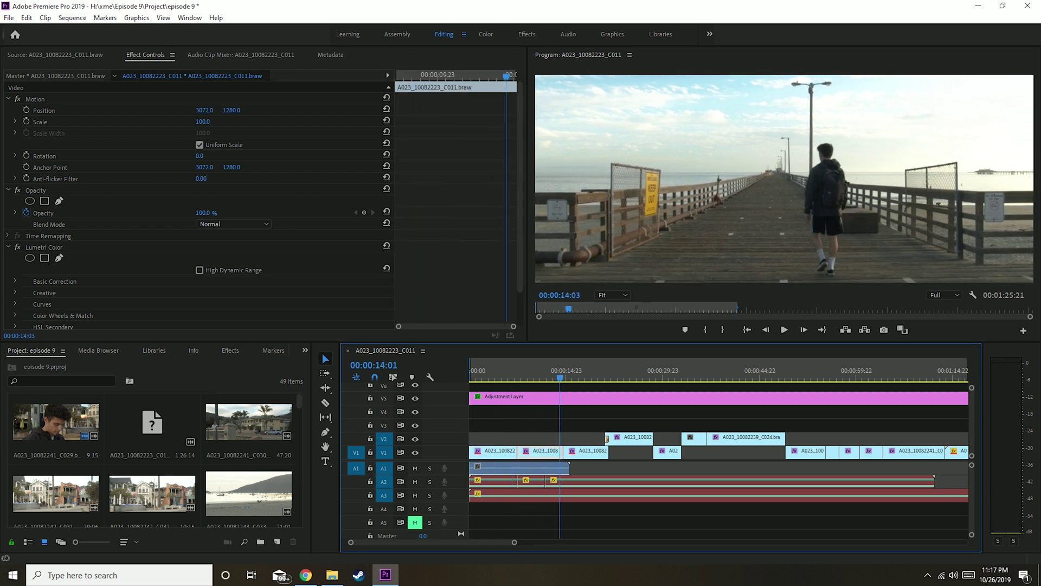
pyautogui.press('j')
pyautogui.press('j')
pyautogui.press('j')
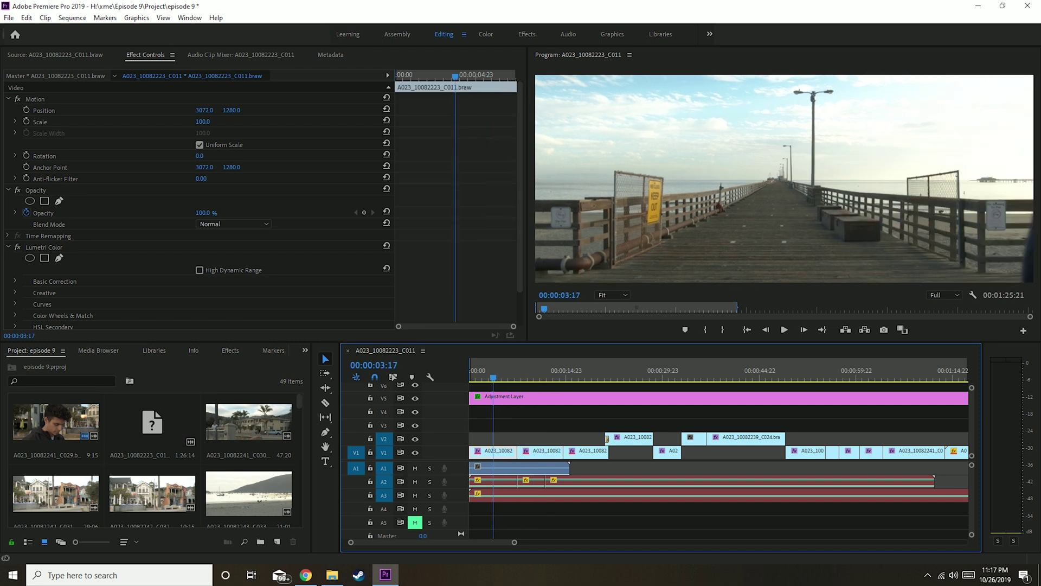
pyautogui.press('k')
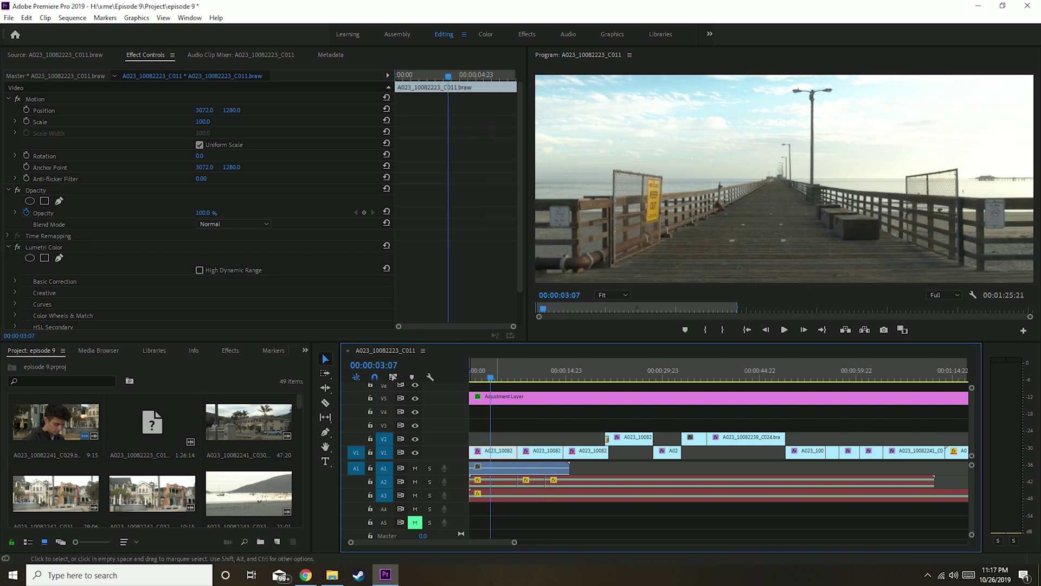
pyautogui.click(56, 75)
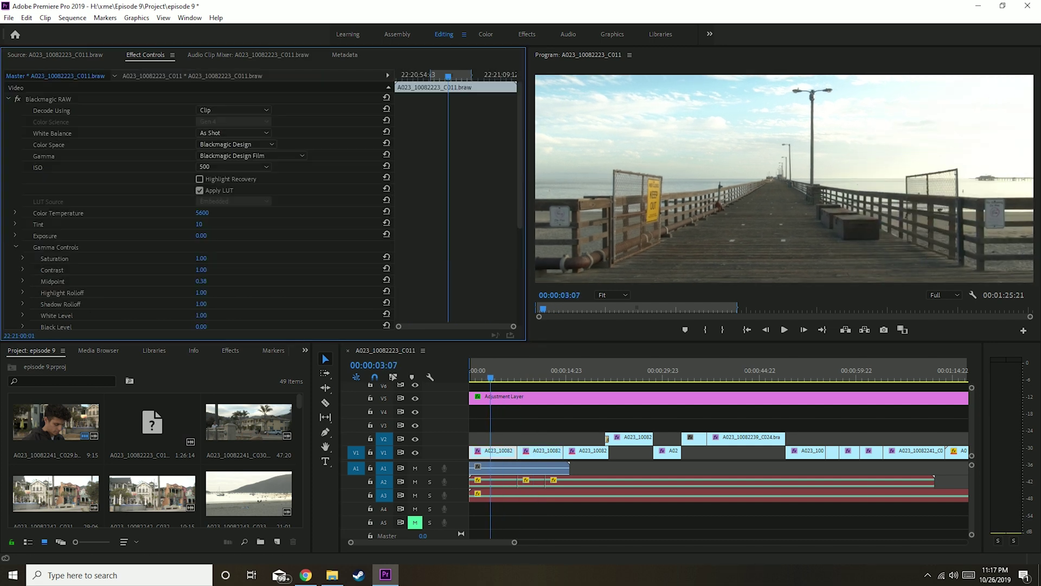
pyautogui.click(233, 167)
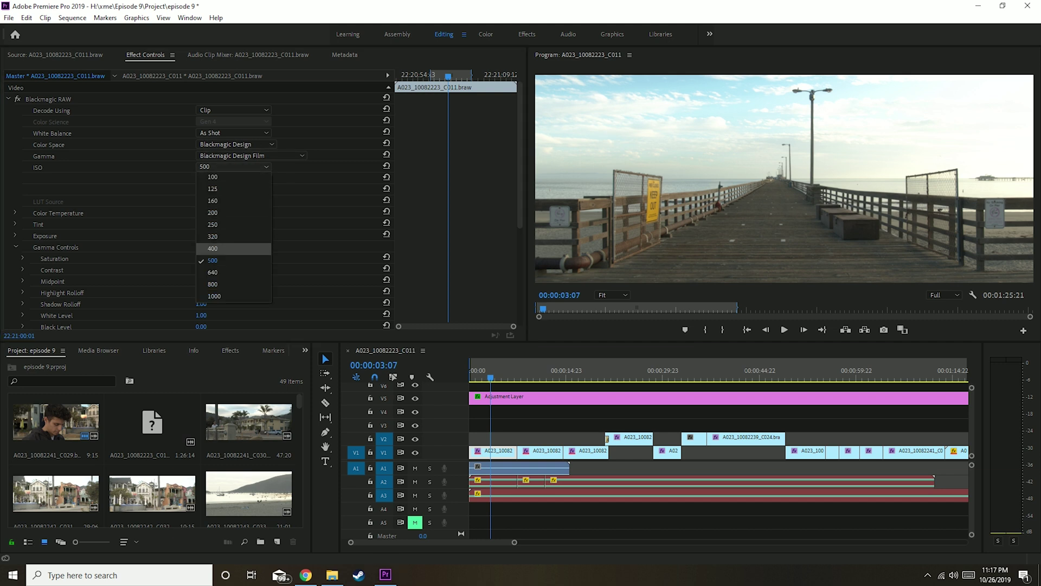
pyautogui.press('Return')
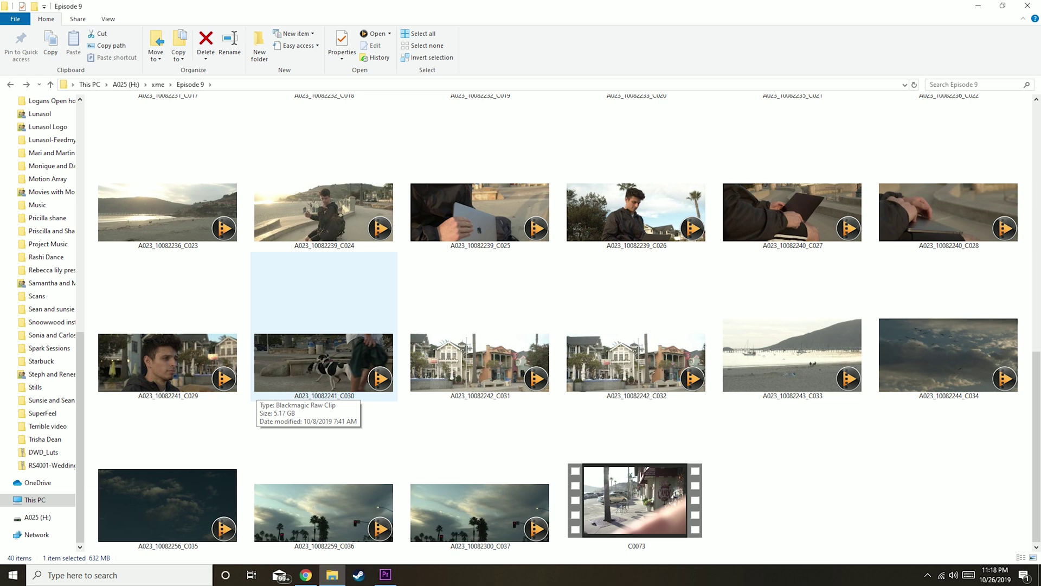
# Step: Check the Episode 9 clip sizes, select A023_10082156_C002, and return to Premiere Pro
pyautogui.scroll(8, 324, 390)
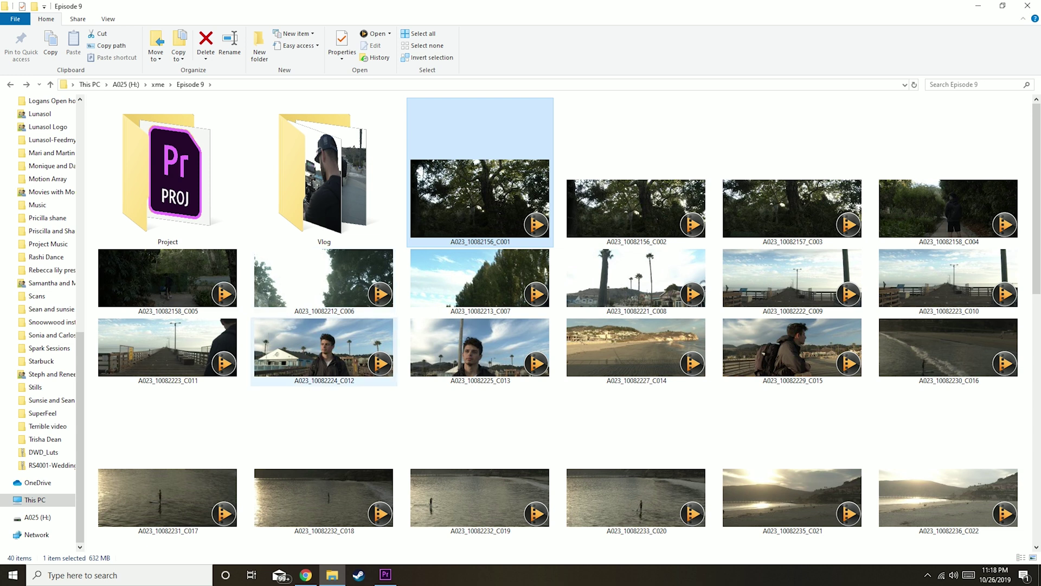
pyautogui.moveTo(333, 350)
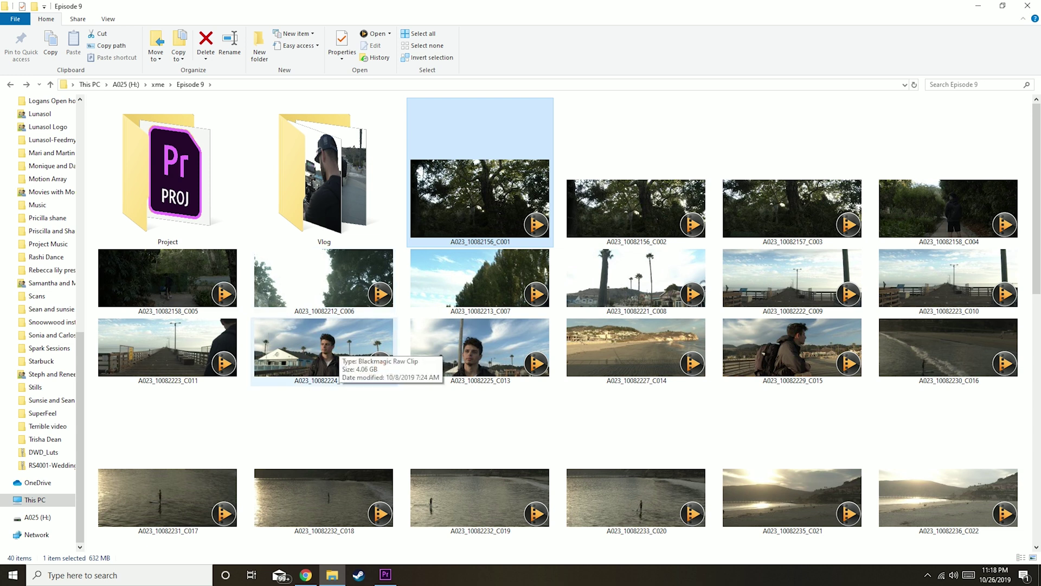
pyautogui.moveTo(412, 342)
pyautogui.moveTo(512, 298)
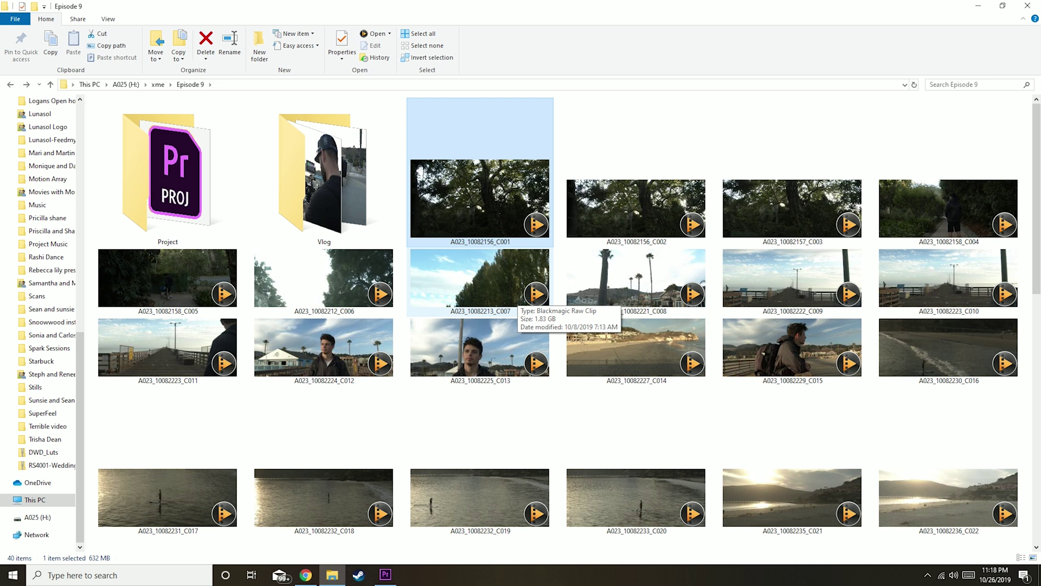
pyautogui.moveTo(498, 323)
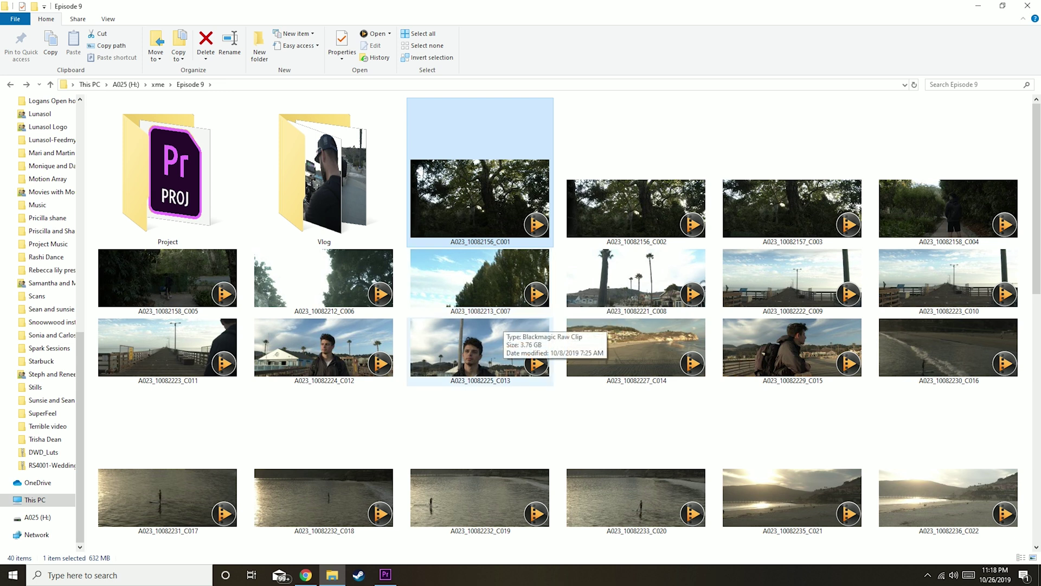
pyautogui.moveTo(502, 440)
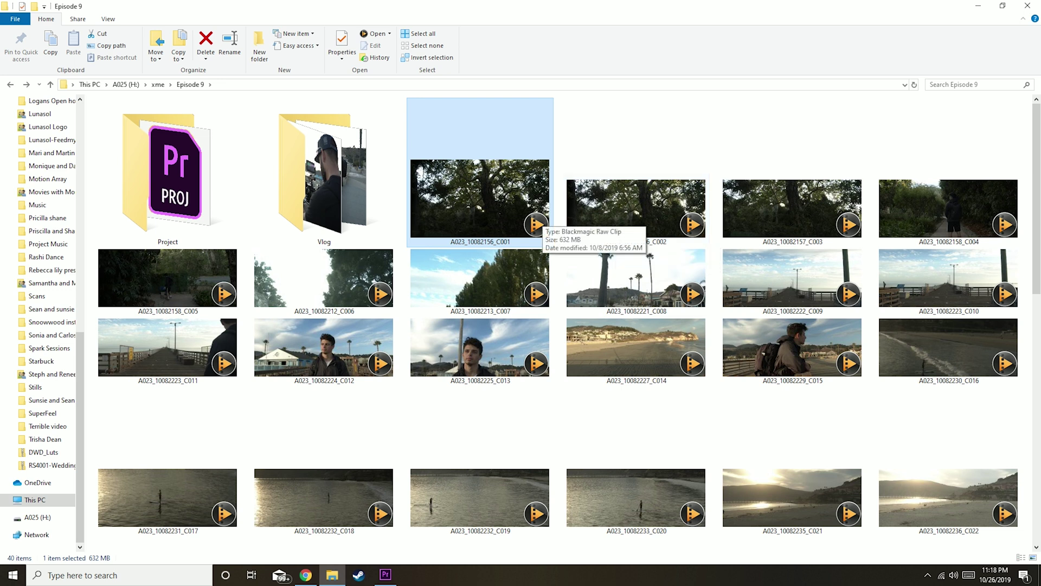
pyautogui.click(636, 209)
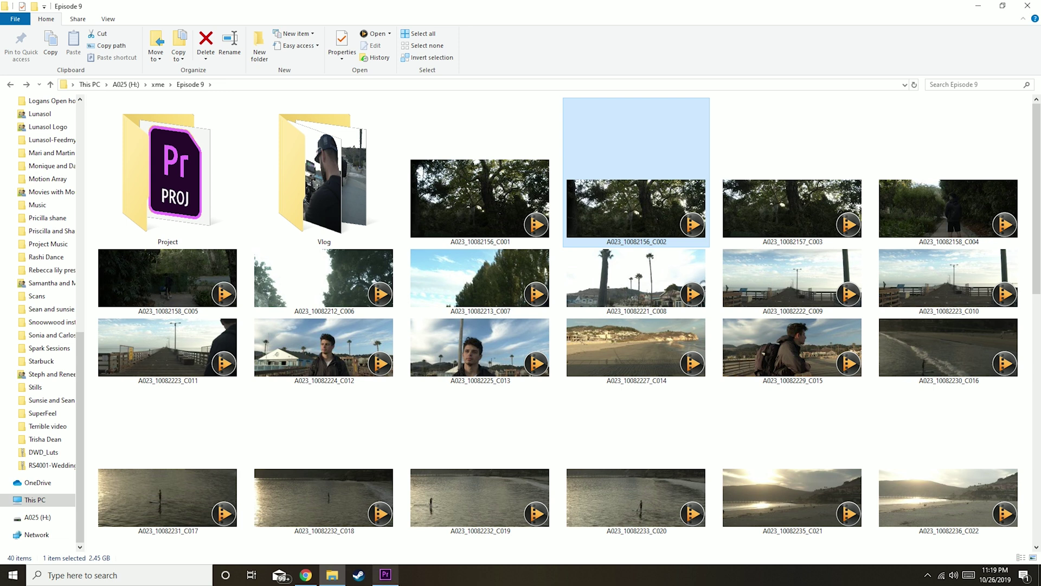
pyautogui.click(385, 574)
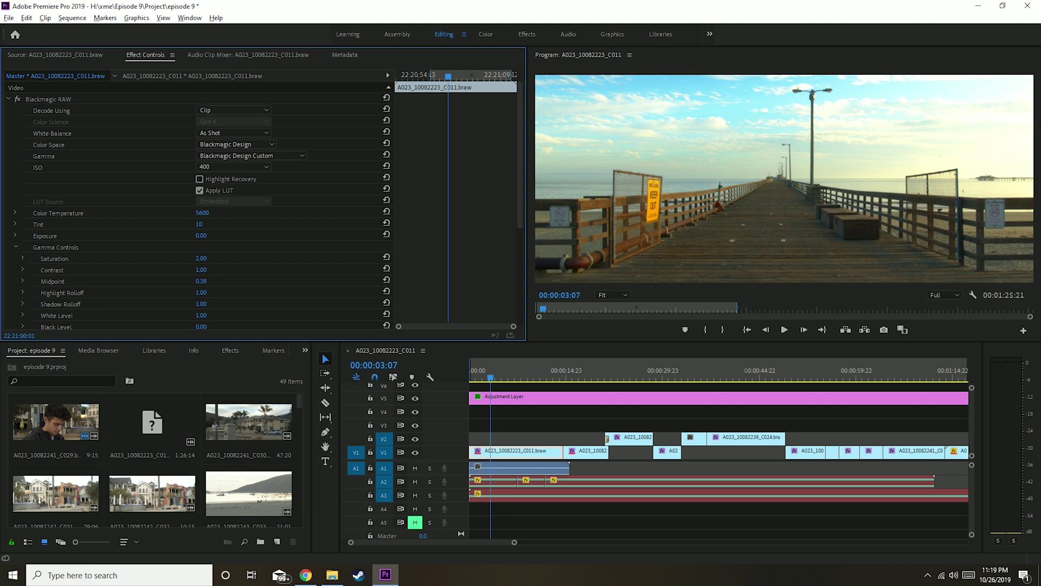
# Step: Enable Use Video Black Level on the pier clip and switch clip C012 to Clip decoding
pyautogui.scroll(-2, 265, 205)
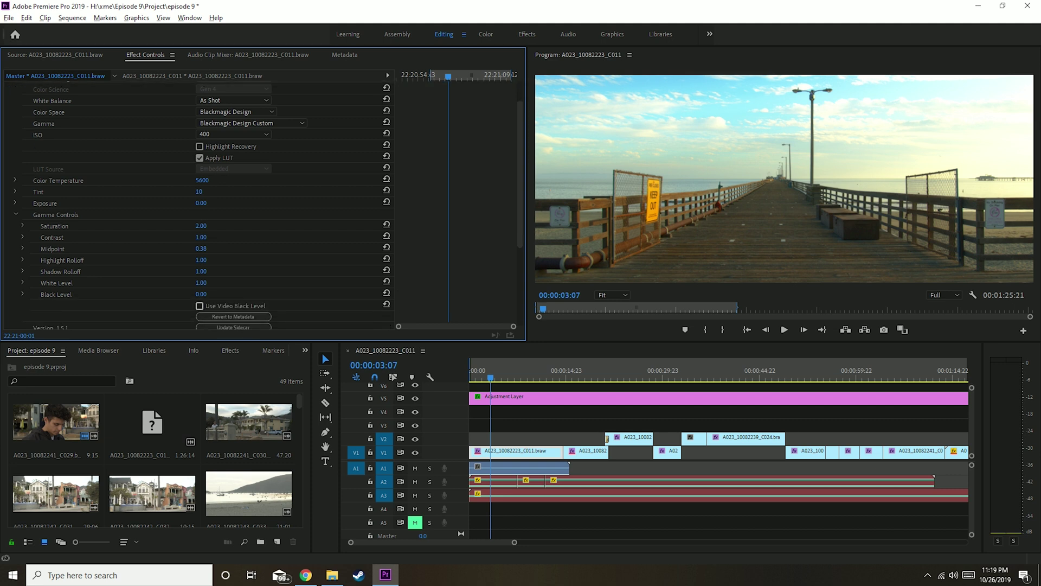
pyautogui.click(199, 305)
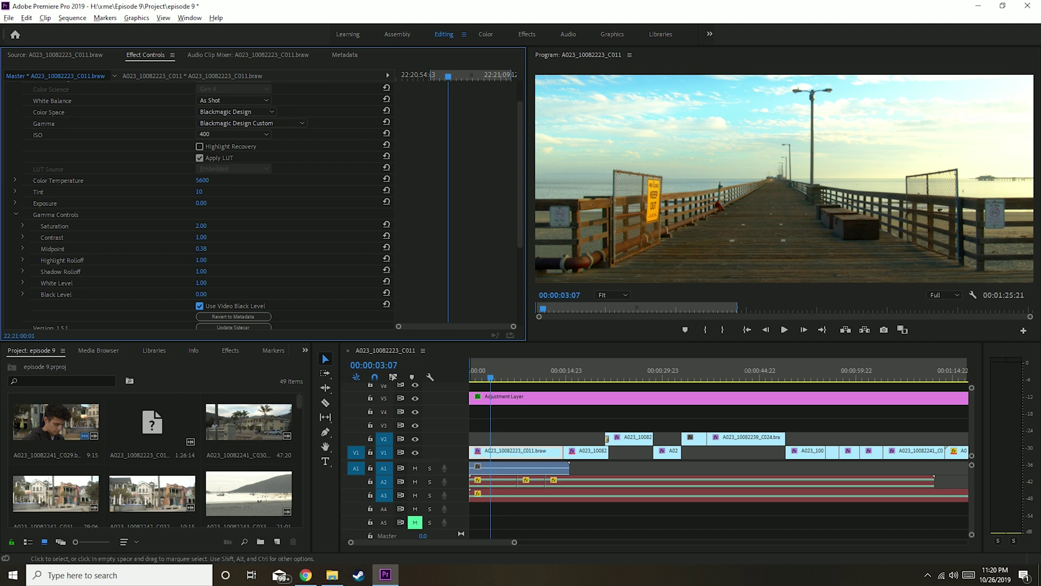
pyautogui.moveTo(490, 370); pyautogui.dragTo(590, 371)
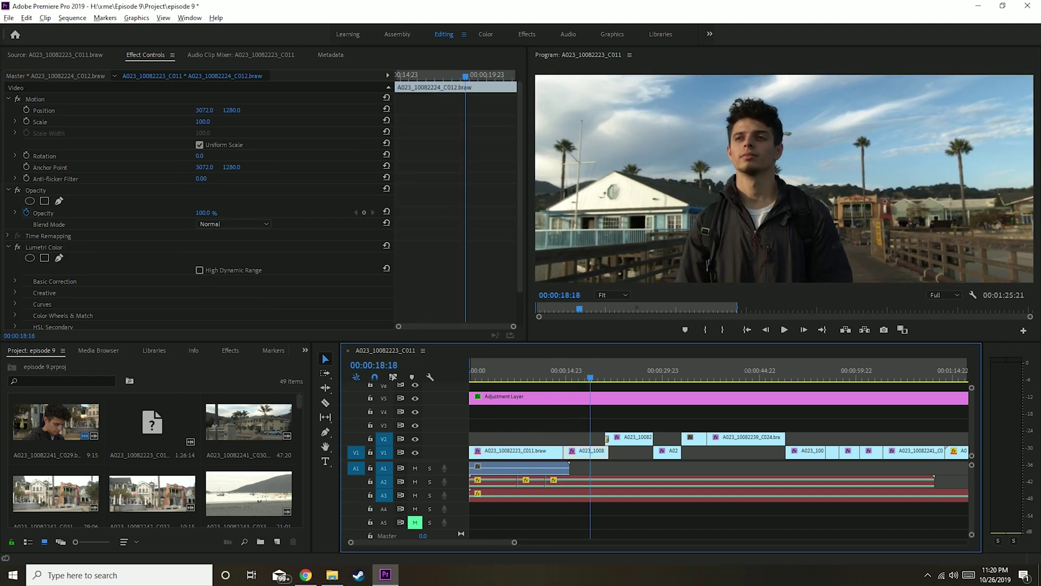
pyautogui.doubleClick(586, 451)
pyautogui.click(146, 55)
pyautogui.click(233, 110)
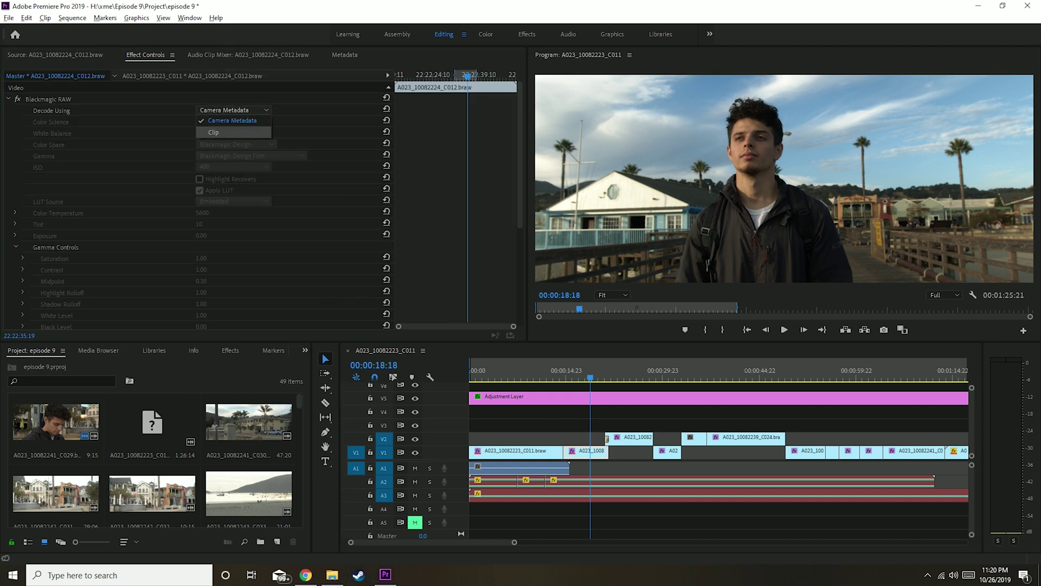
pyautogui.click(213, 133)
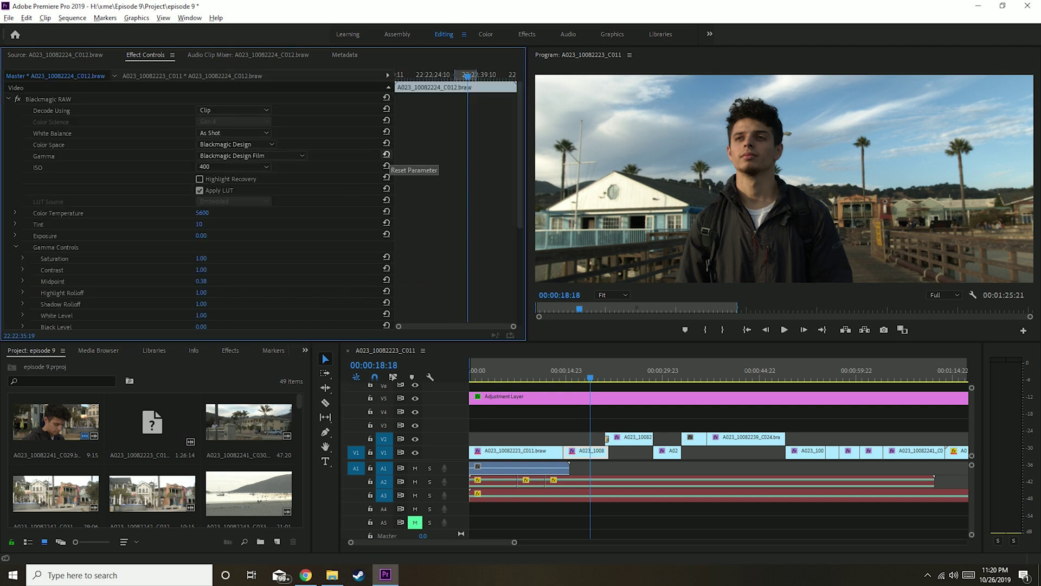
pyautogui.scroll(-1, 387, 166)
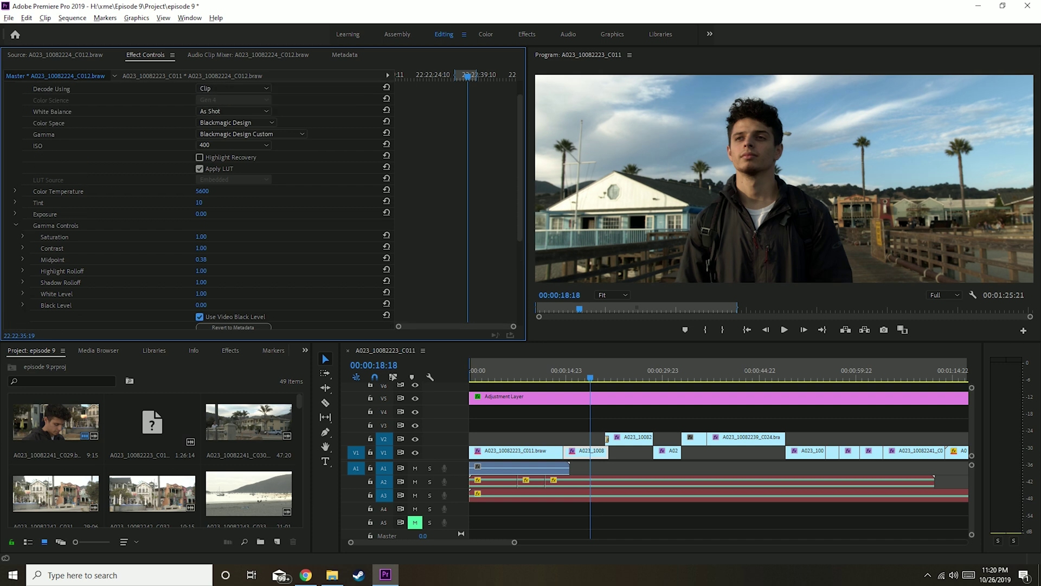
pyautogui.press('space')
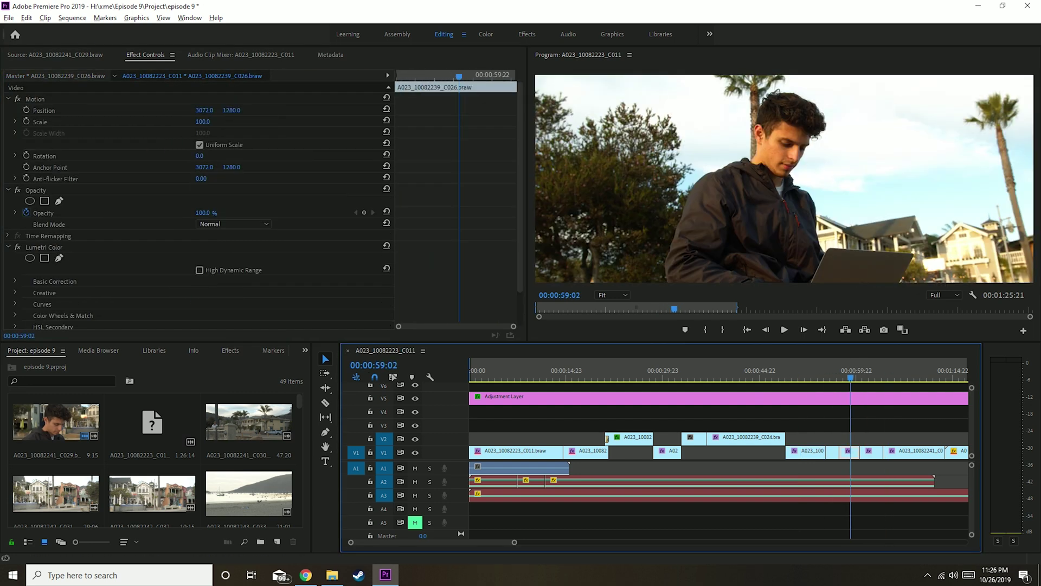
# Step: Scrub the playhead from clip C028 forward to the C029 close-up
pyautogui.click(833, 374)
pyautogui.moveTo(832, 373); pyautogui.dragTo(907, 373)
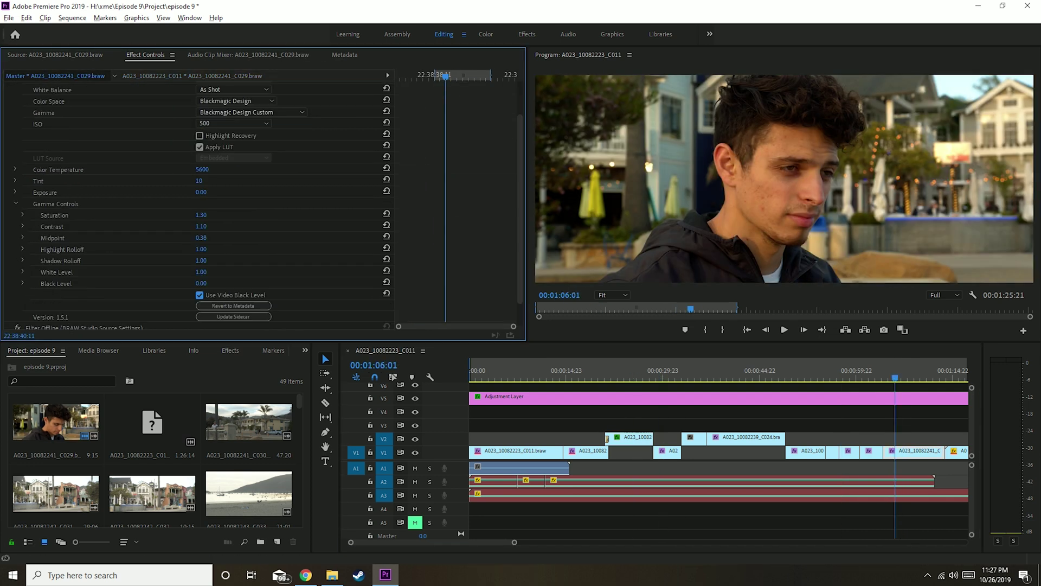